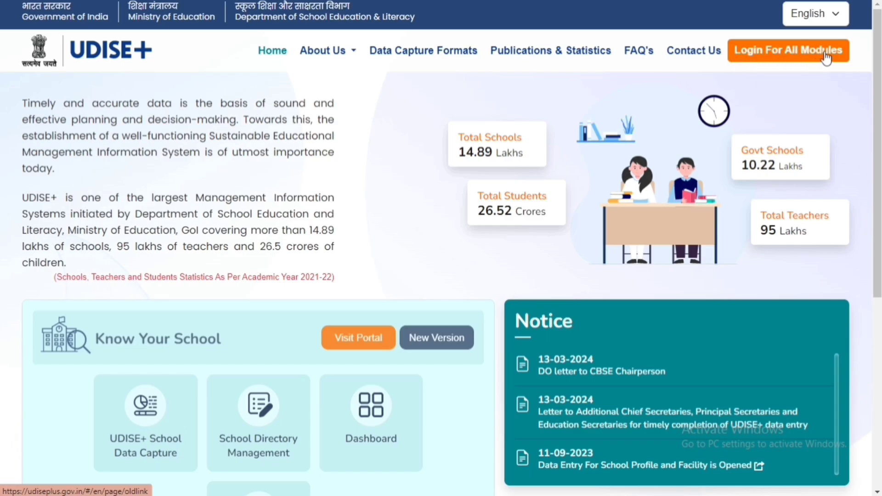
Open the Teacher Module login page from the list of logins for all modules
click(767, 56)
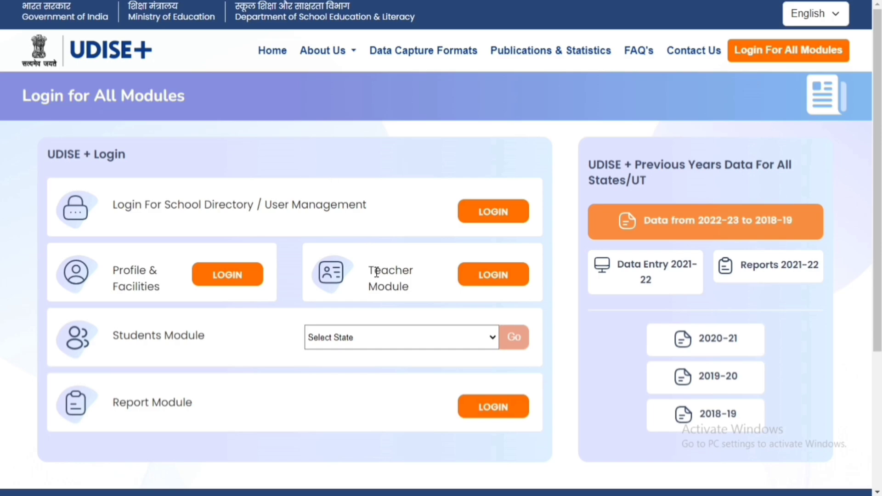
drag(370, 271, 412, 292)
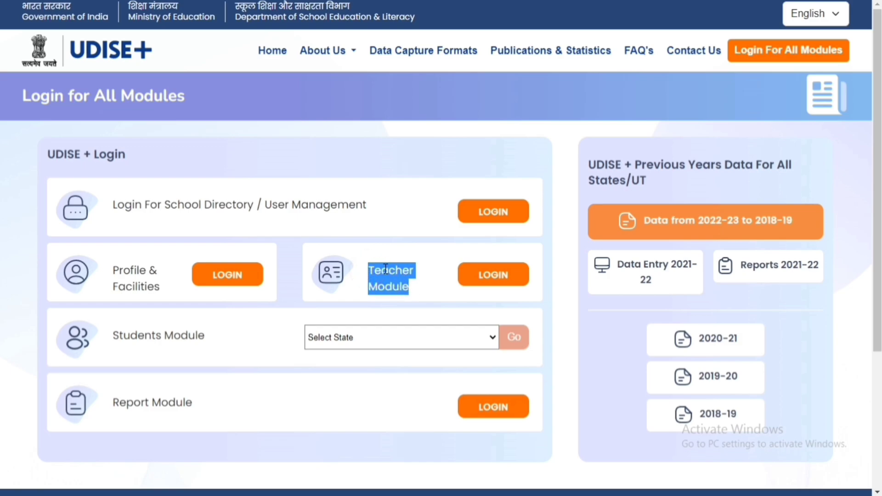
click(519, 276)
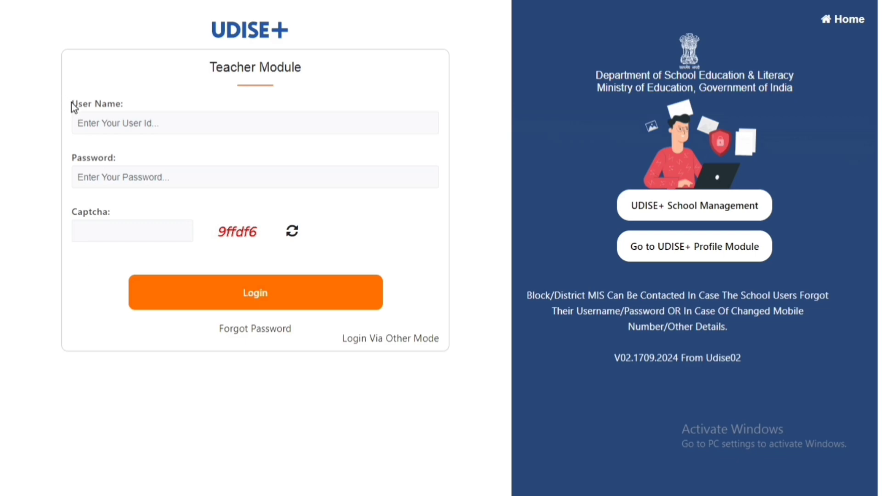
Examine the user name, password and captcha fields on the Teacher Module login form
drag(72, 105, 122, 108)
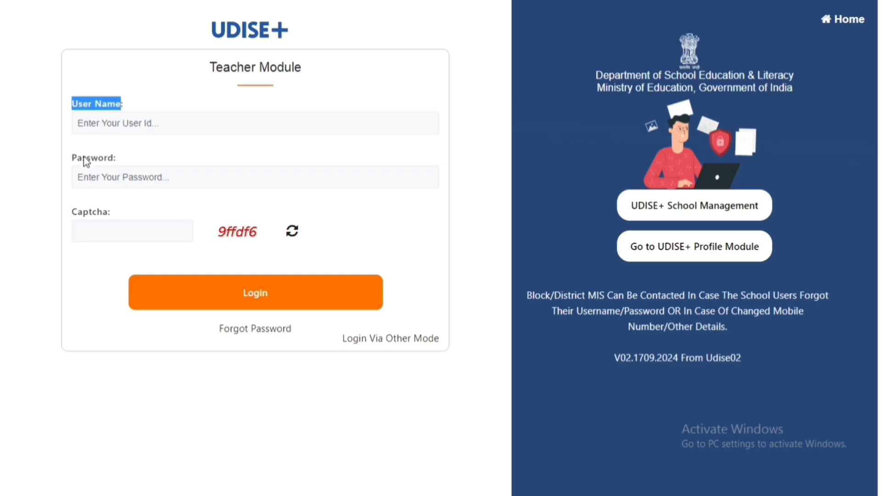
drag(74, 159, 118, 161)
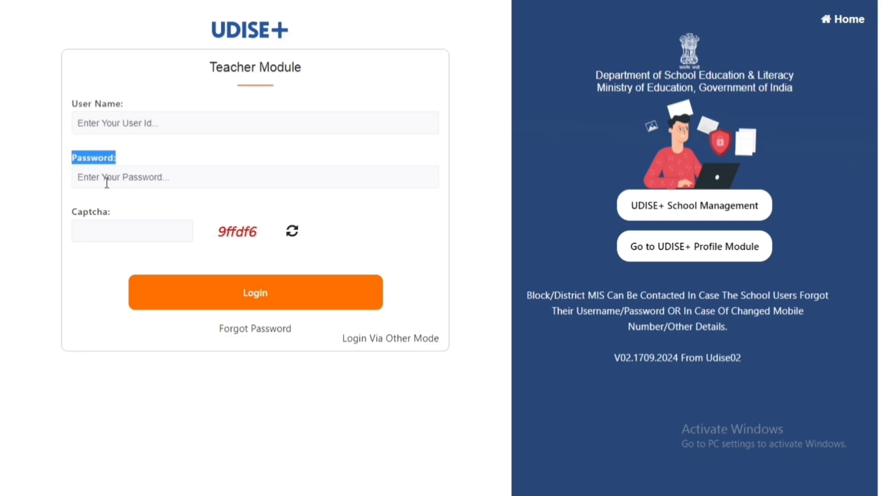
click(211, 235)
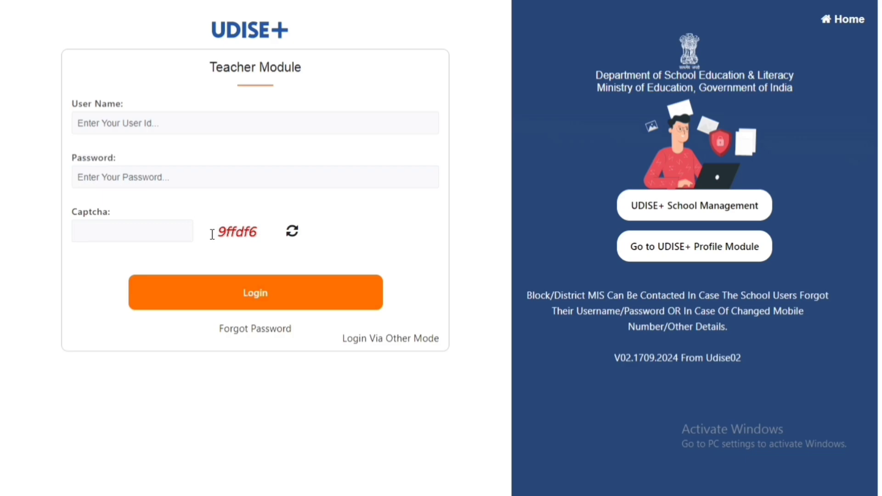
drag(212, 234, 264, 234)
click(178, 256)
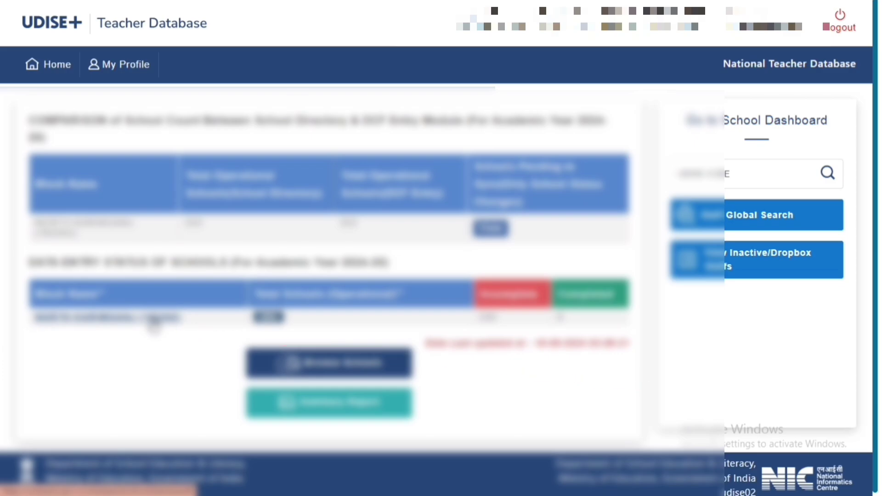
Open the block's school-wise data summary and search for the school whose staff records are needed
click(154, 320)
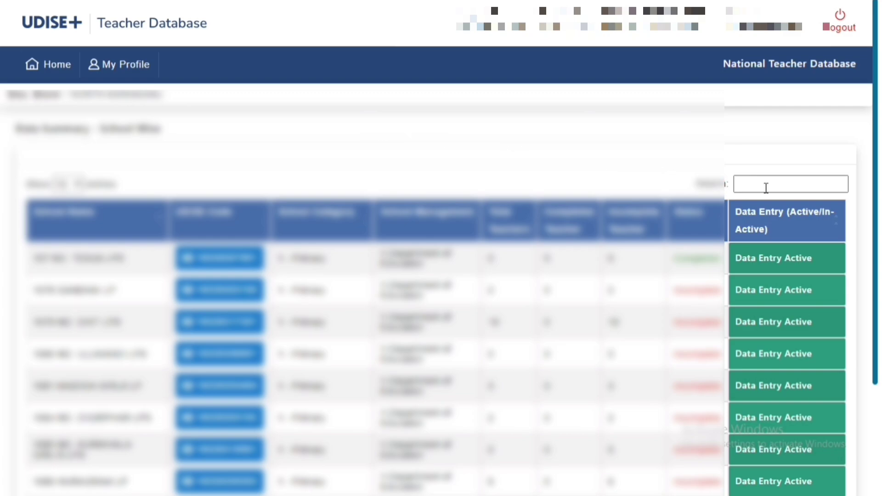
click(688, 186)
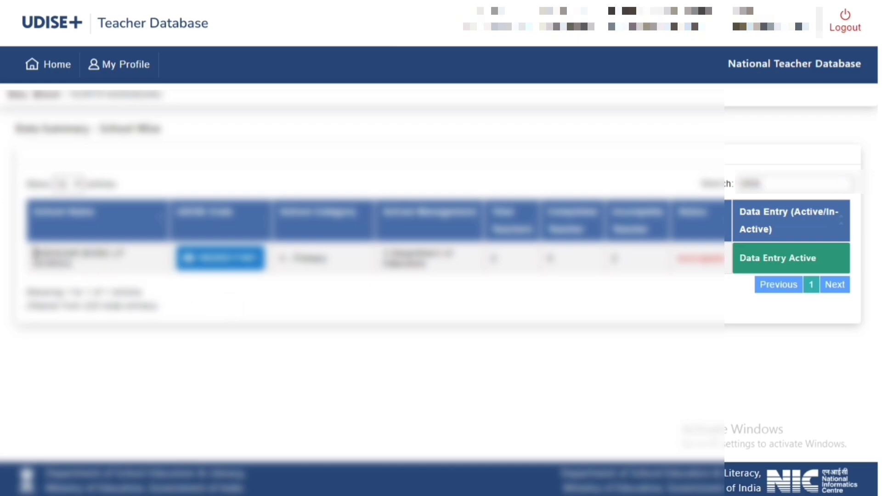
drag(30, 250, 114, 267)
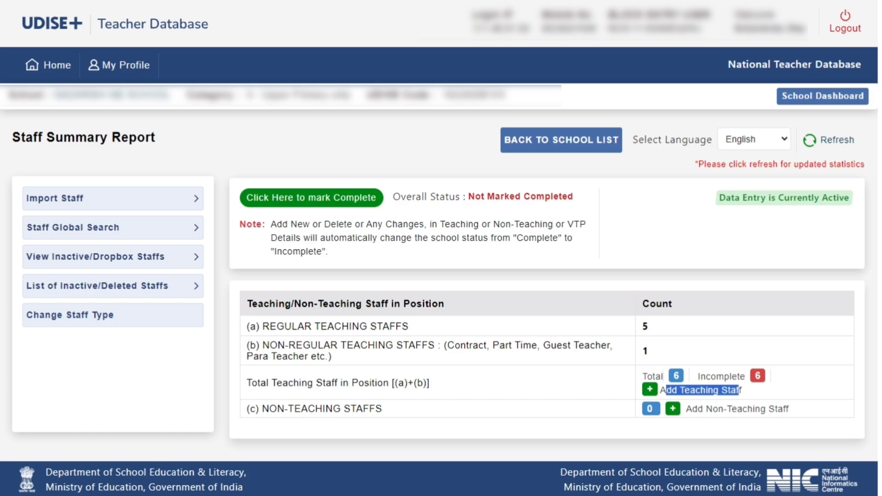
Examine the Staff Summary Report's data entry status and its regular, non-regular and total teaching staff rows
drag(12, 137, 155, 137)
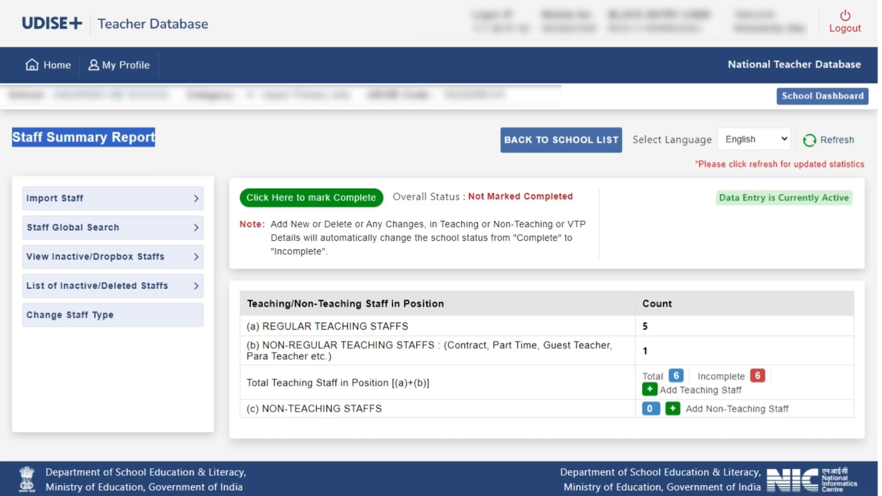
drag(718, 198, 845, 197)
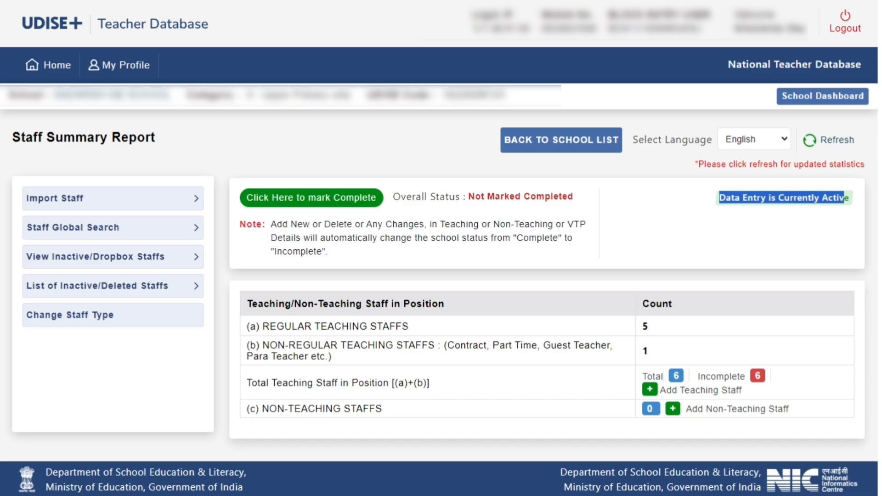
drag(247, 304, 444, 304)
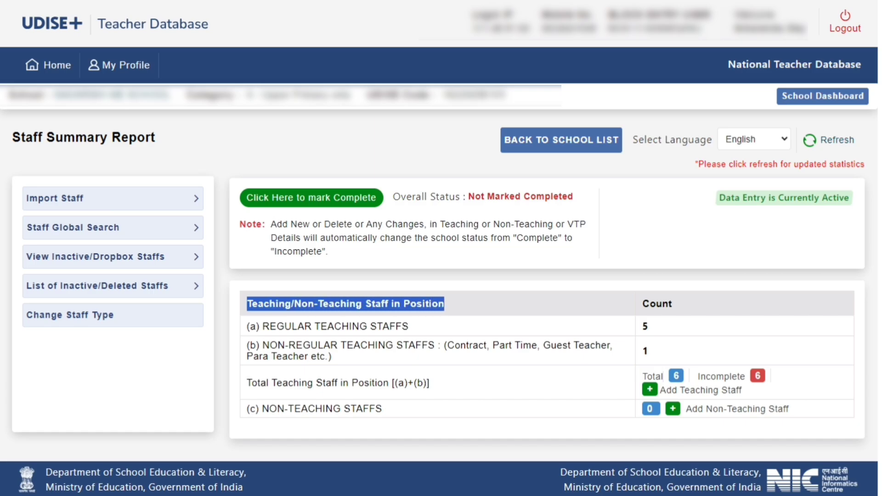
drag(643, 304, 672, 304)
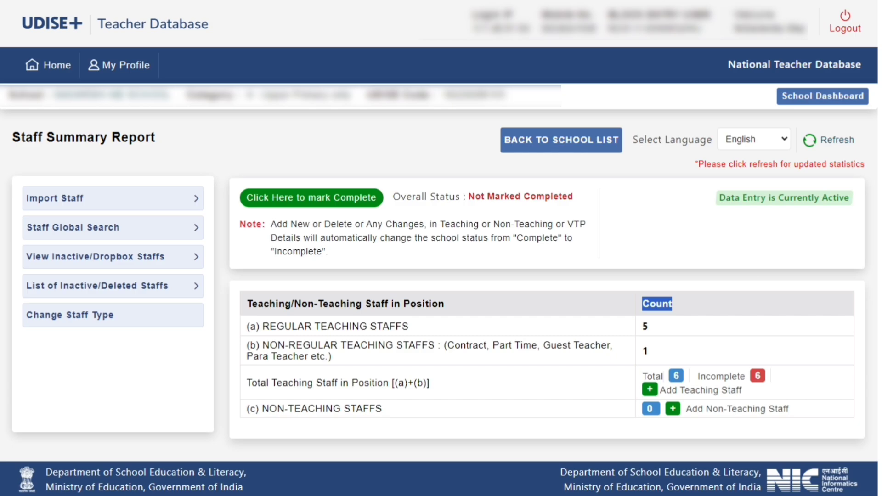
drag(269, 326, 409, 327)
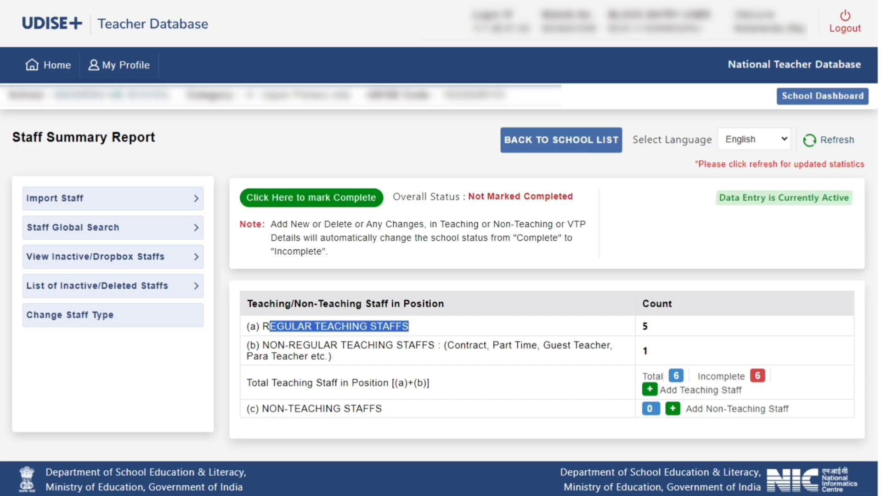
drag(277, 345, 441, 345)
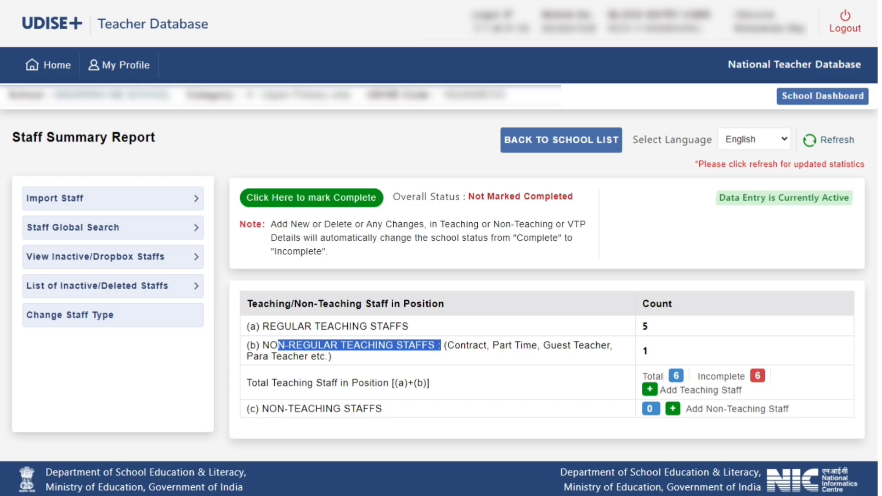
drag(251, 382, 430, 382)
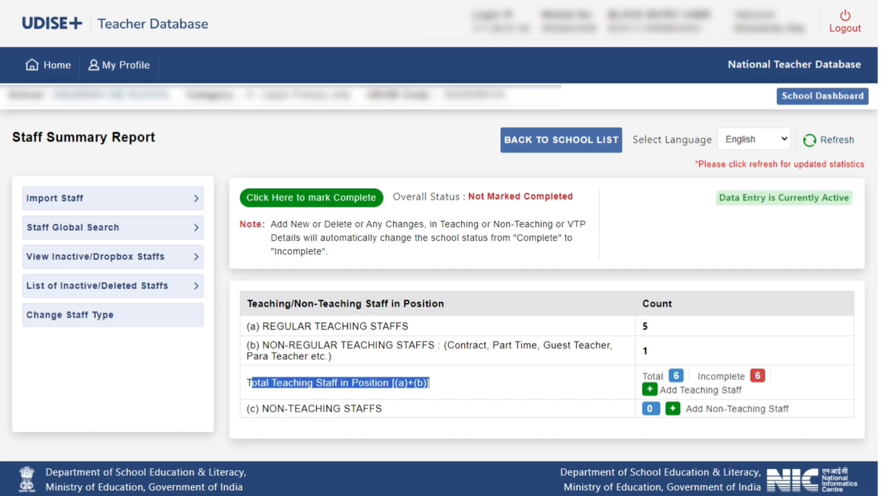
Open the General Profile form for adding a new teaching staff member from the Staff Summary Report
drag(660, 390, 742, 390)
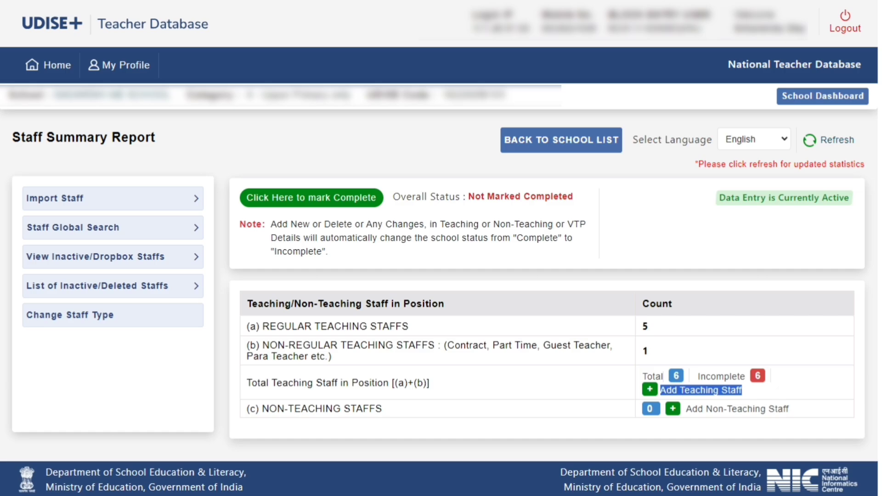
drag(666, 390, 738, 390)
click(737, 390)
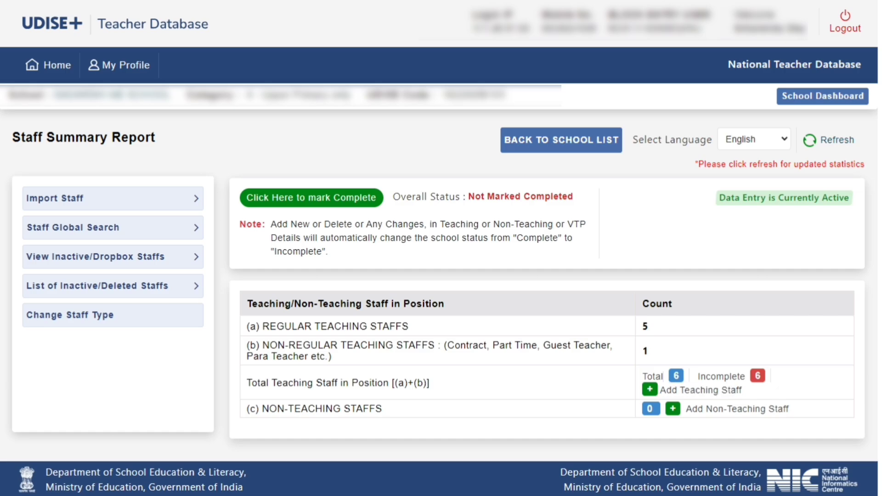
drag(660, 390, 742, 391)
drag(660, 390, 742, 390)
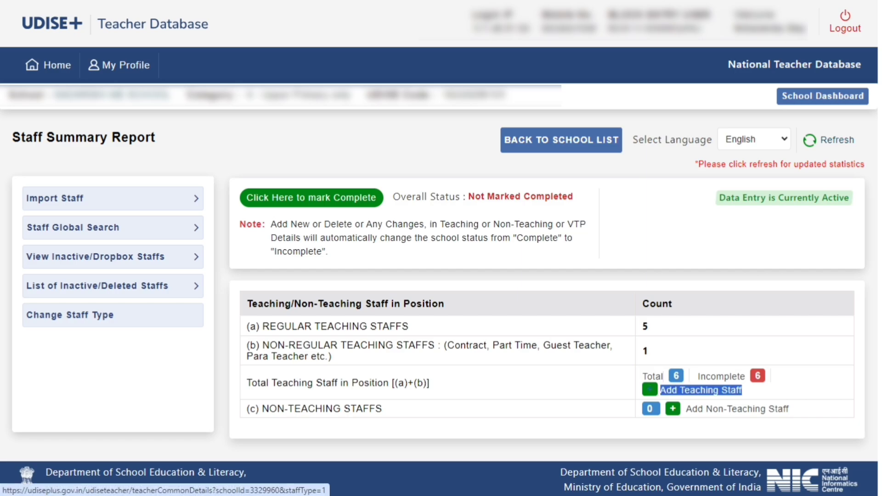
click(754, 391)
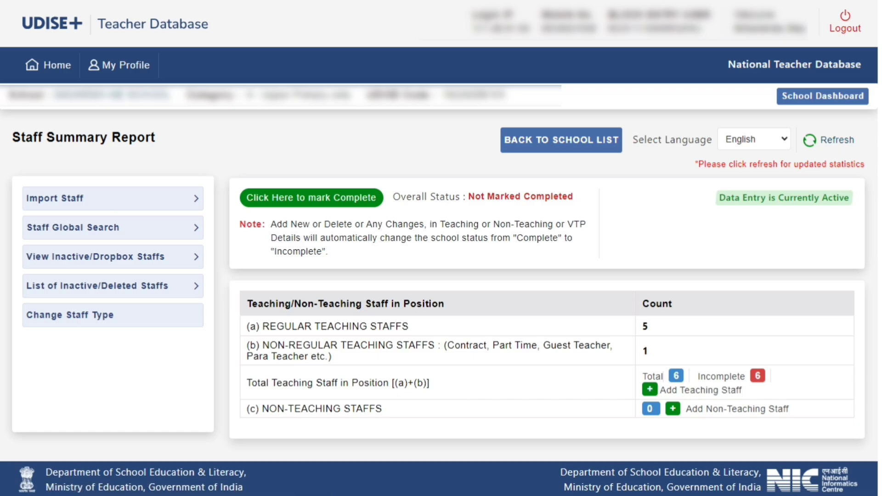
drag(667, 391, 742, 391)
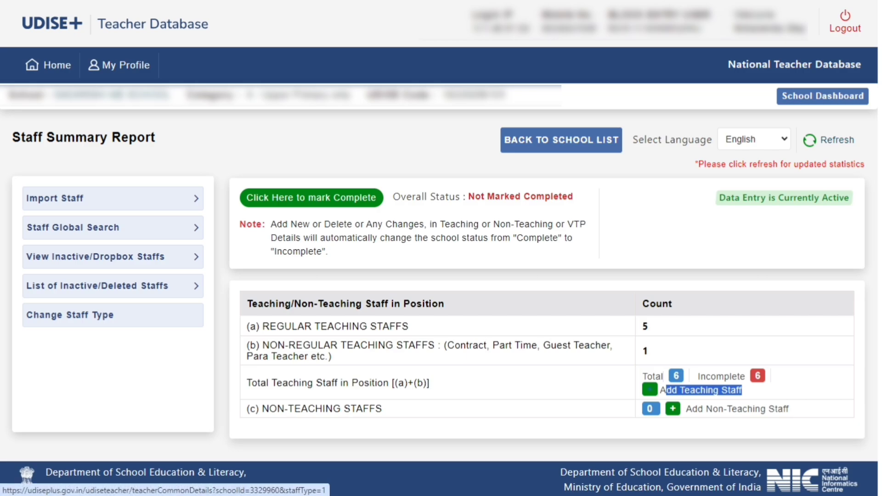
click(649, 390)
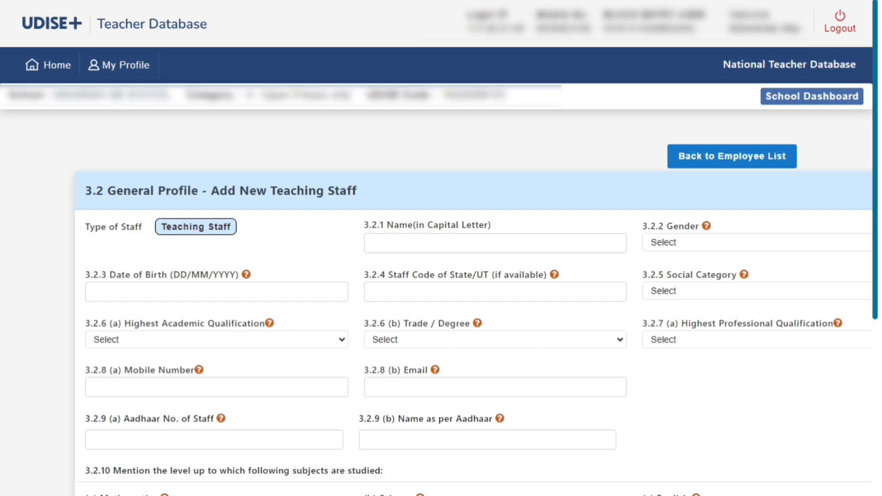
Examine the new staff form's heading, staff type, name field and the available gender options
drag(116, 191, 358, 191)
click(358, 191)
drag(90, 227, 232, 227)
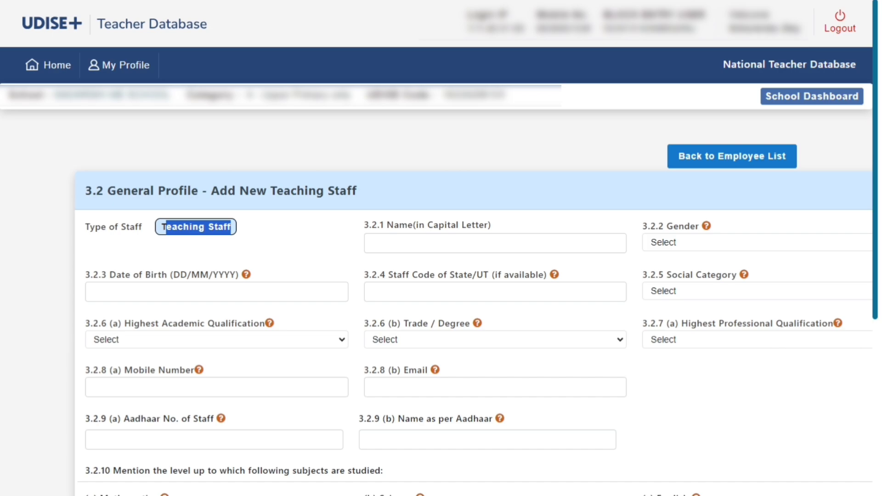
click(231, 227)
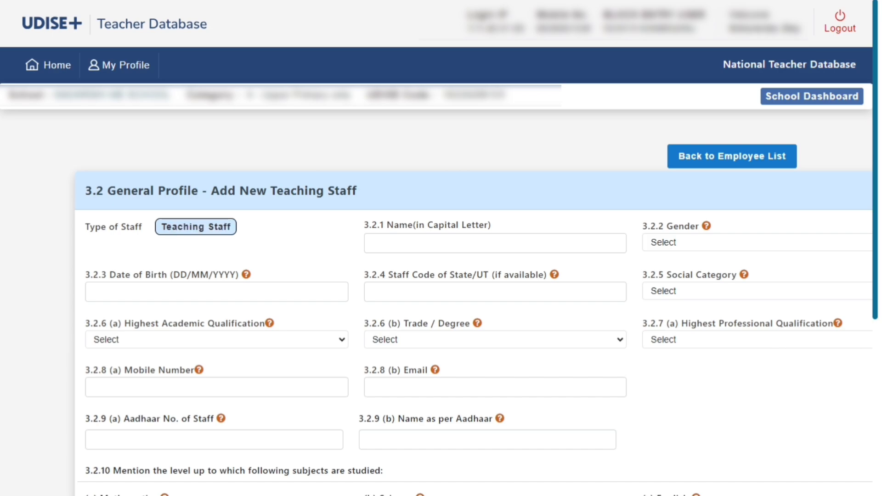
drag(394, 225, 488, 224)
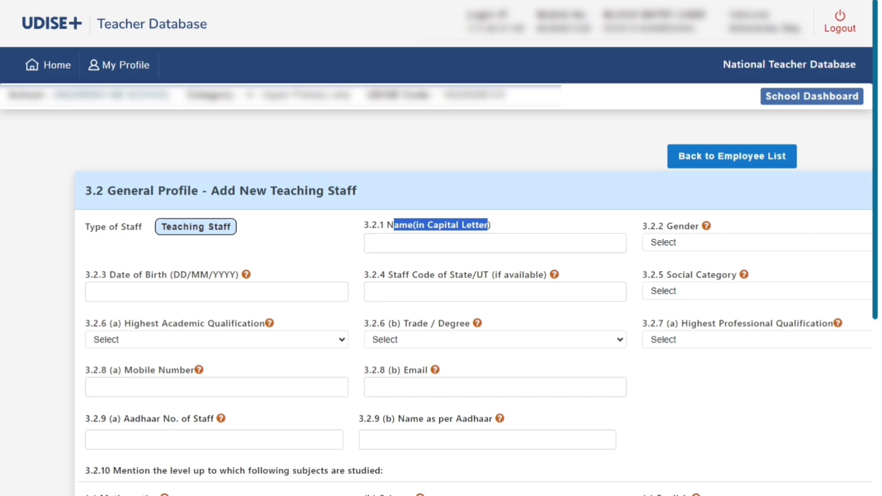
click(482, 244)
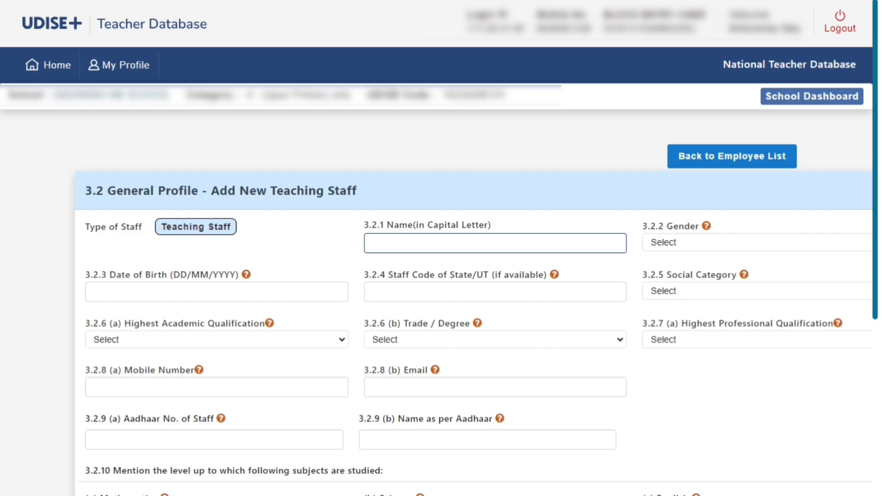
drag(668, 226, 697, 226)
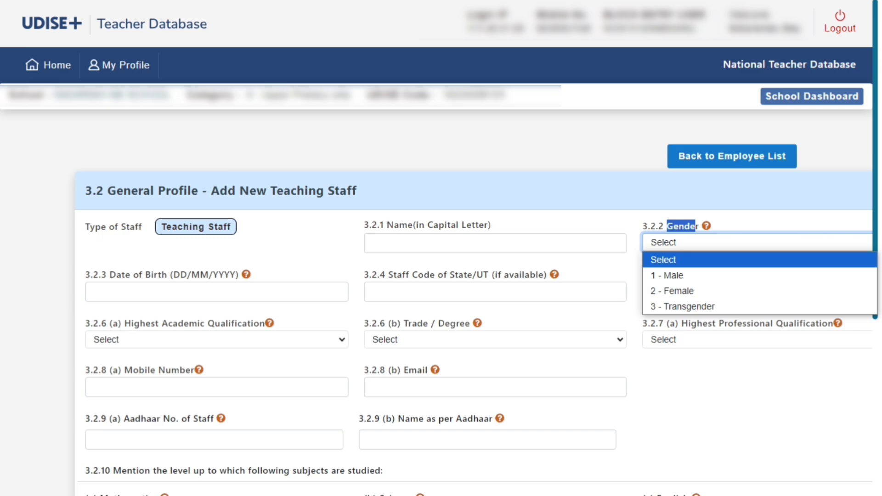
key(Escape)
Examine the Date of Birth calendar, the Staff Code of State/UT field and the available Social Category options
drag(116, 275, 242, 274)
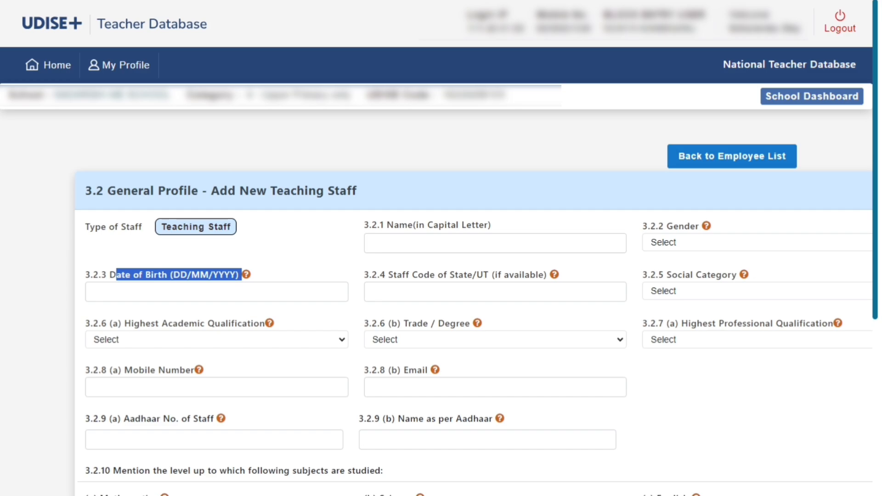
click(216, 292)
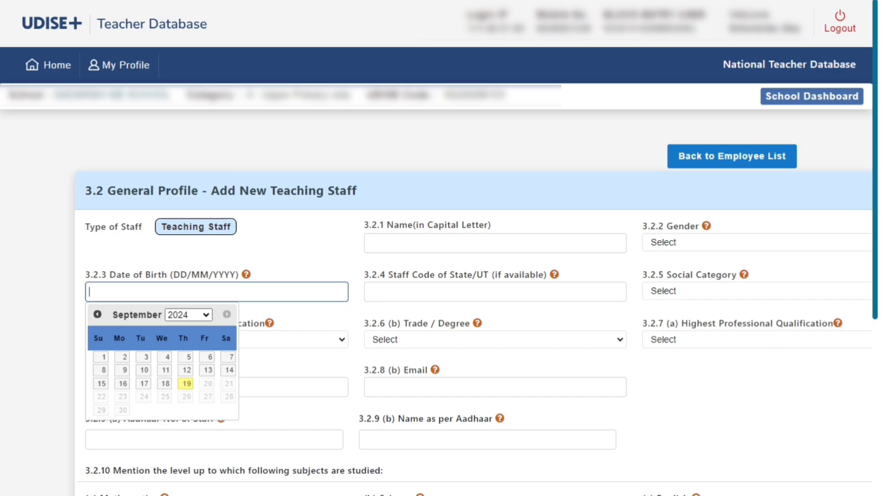
click(294, 258)
drag(393, 275, 536, 274)
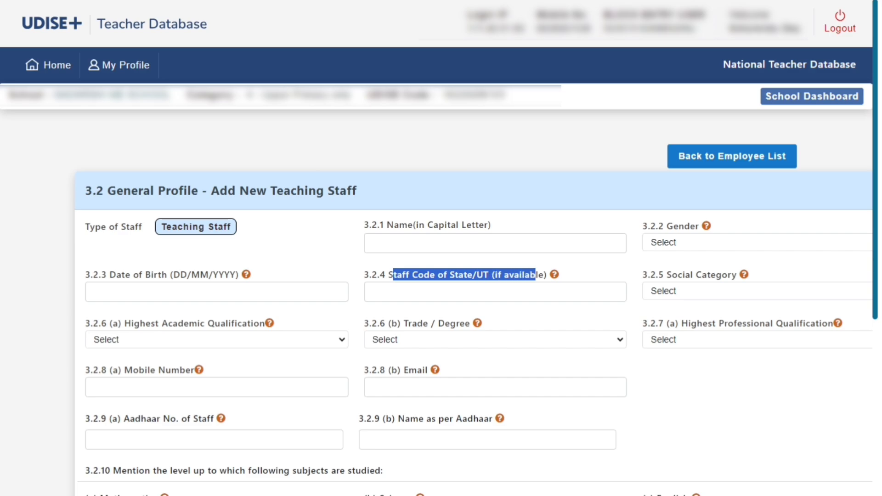
click(496, 292)
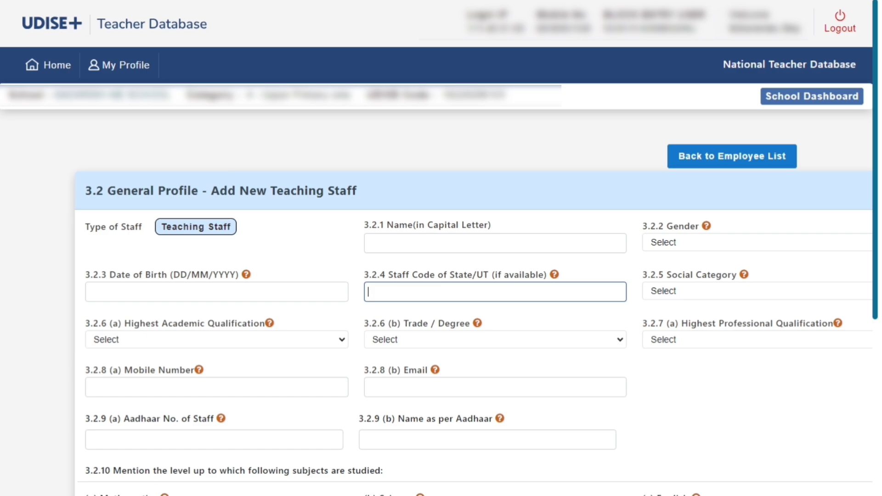
drag(672, 274, 732, 275)
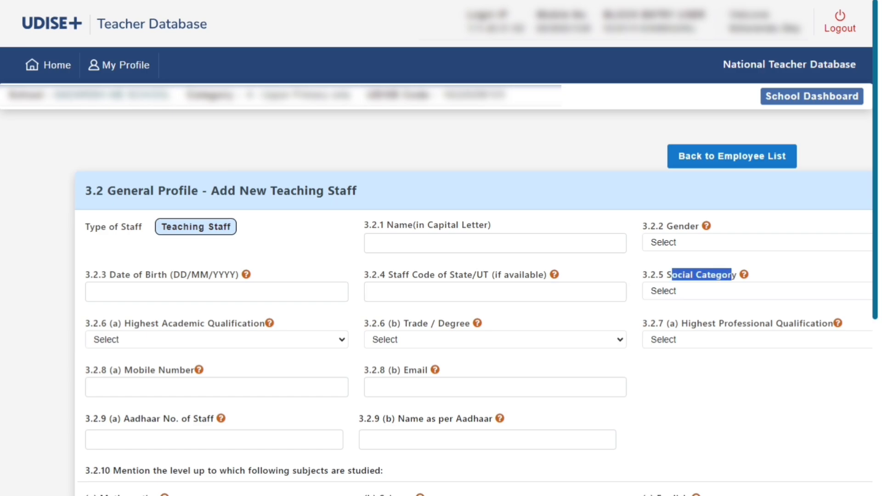
click(757, 292)
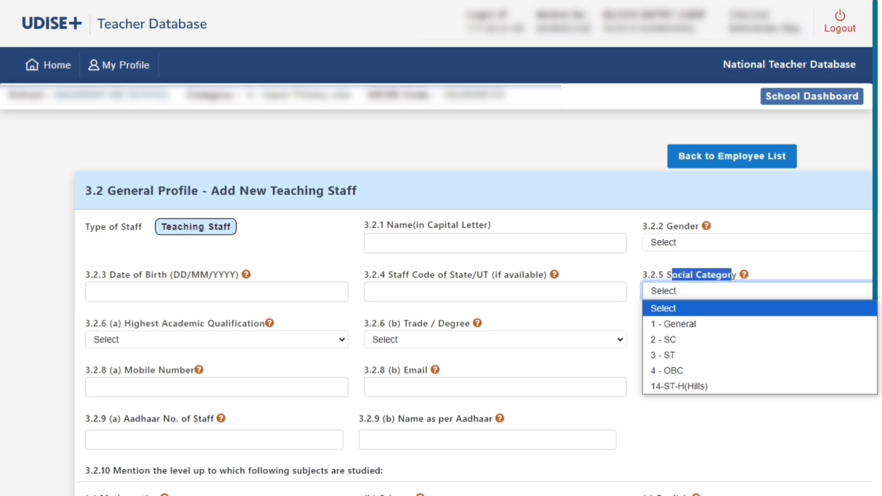
click(758, 292)
Set the Highest Academic Qualification of the new teaching staff member to 4 - Graduate
drag(131, 324, 260, 323)
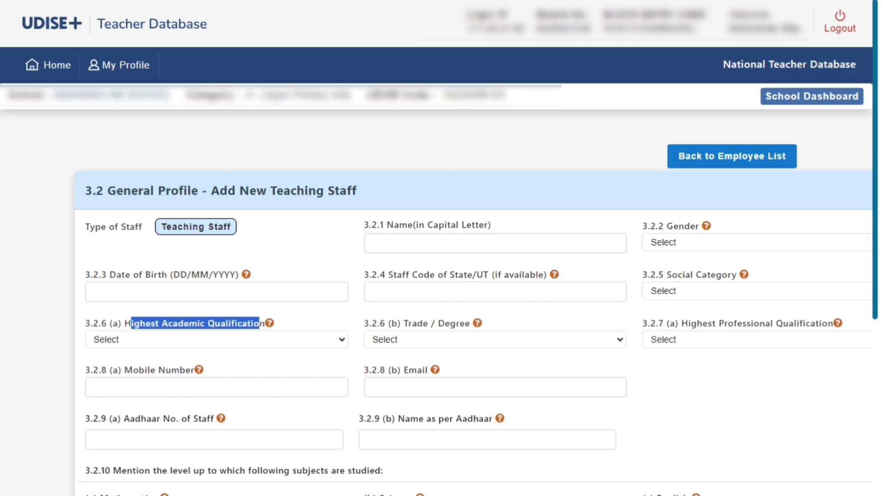
click(259, 339)
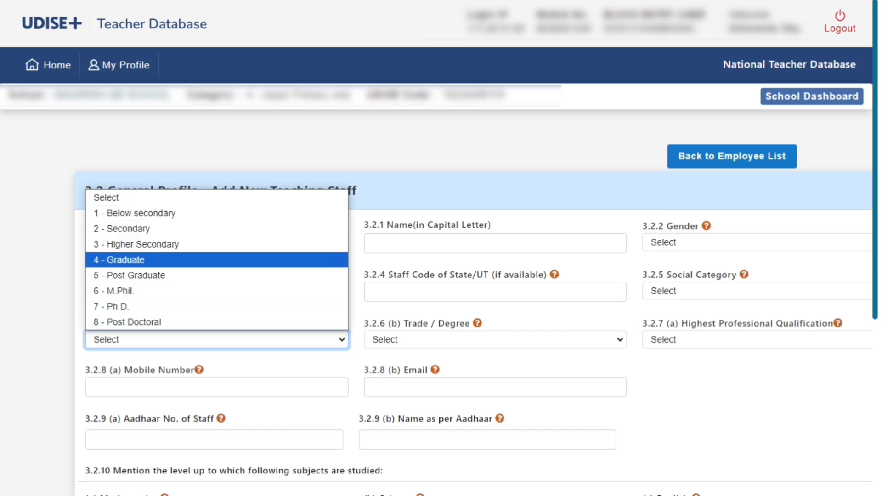
click(126, 260)
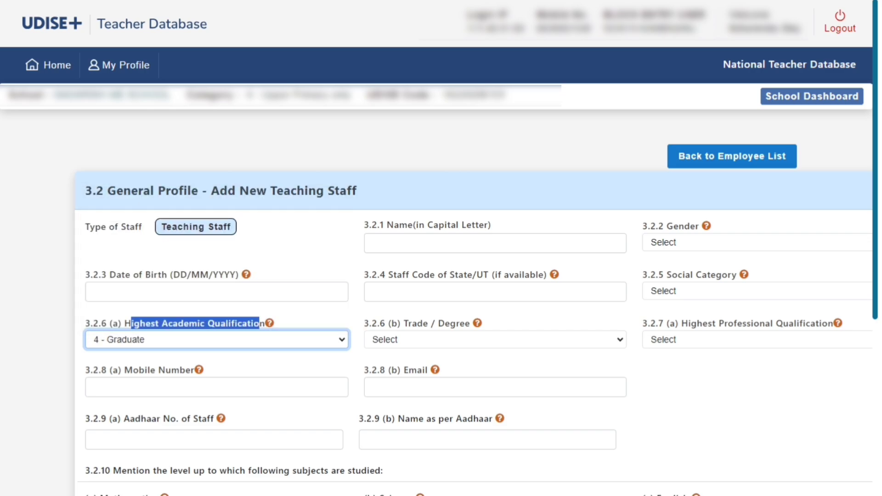
Examine the available options for Trade / Degree and for Highest Professional Qualification
drag(403, 323, 471, 323)
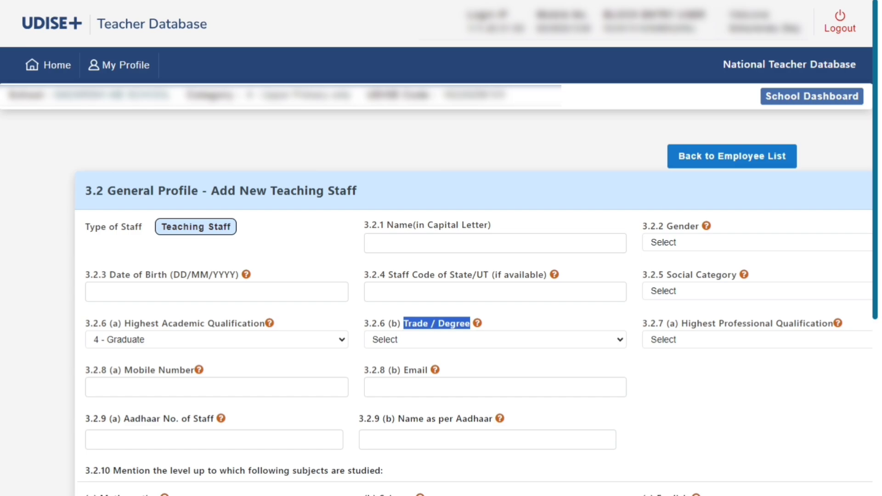
click(496, 340)
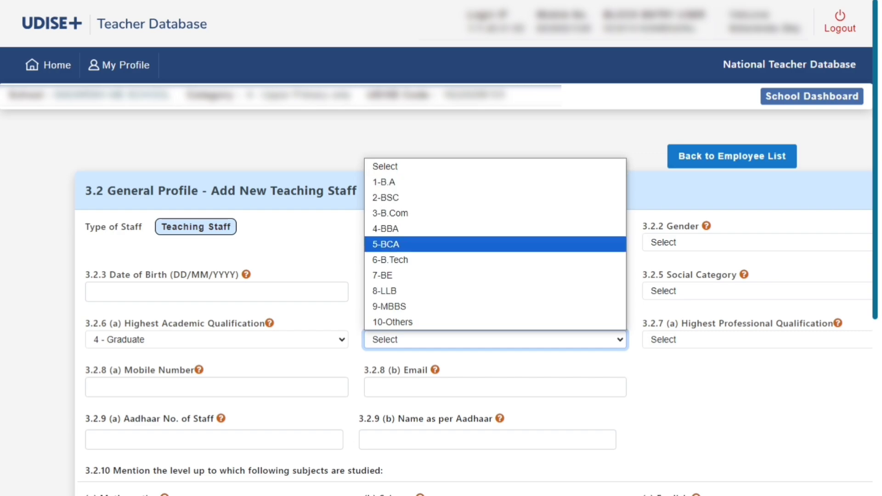
key(Escape)
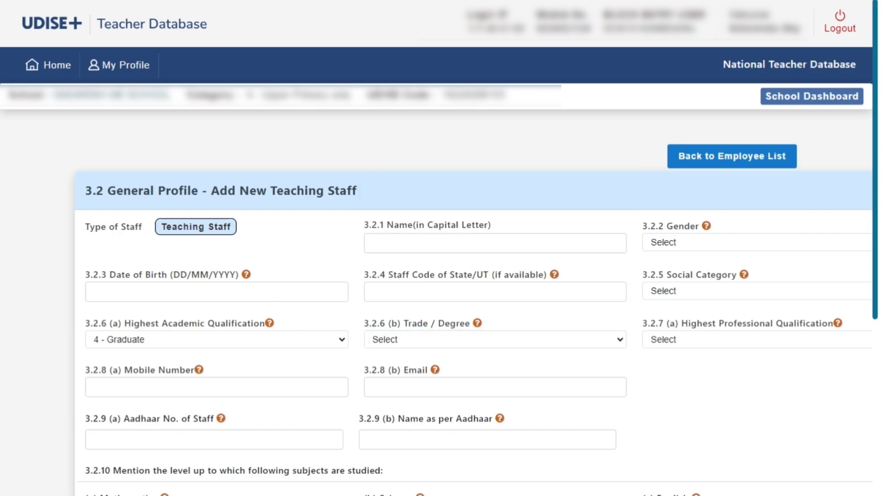
drag(688, 323, 822, 323)
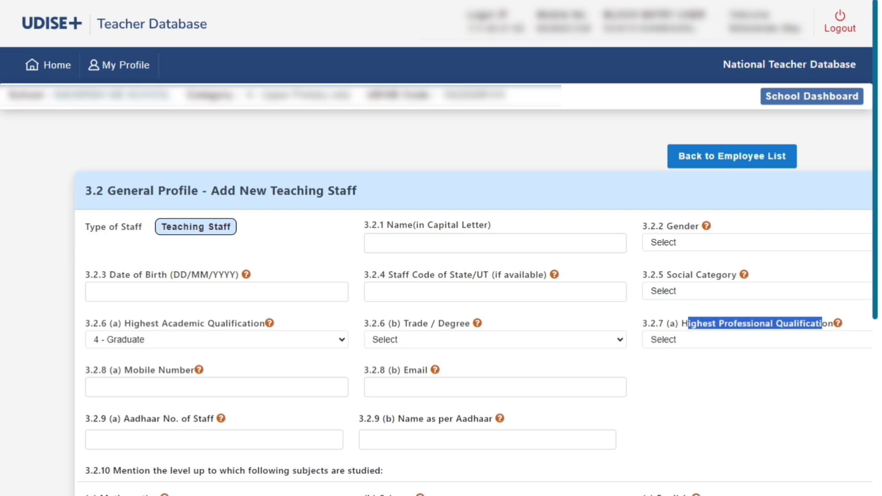
click(753, 339)
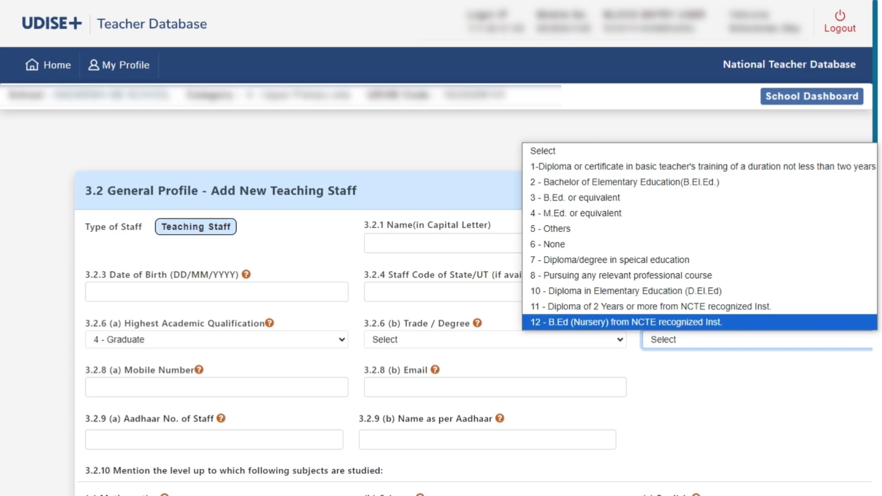
click(753, 370)
click(753, 340)
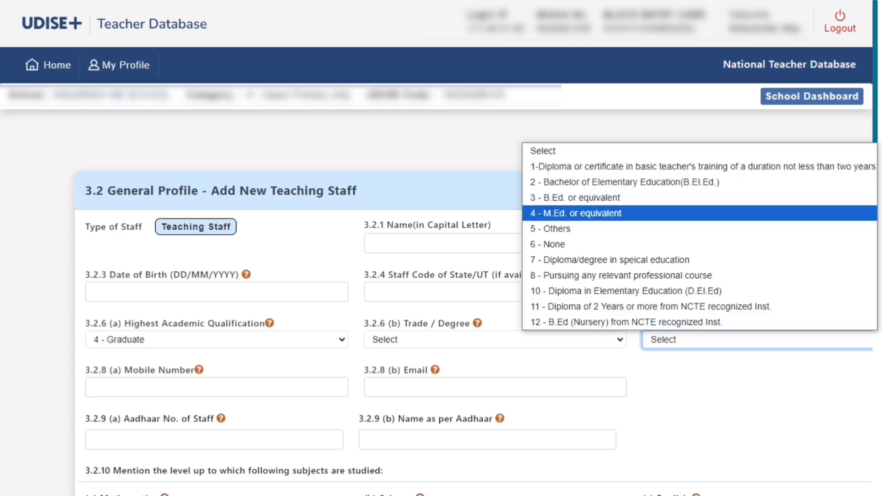
click(753, 339)
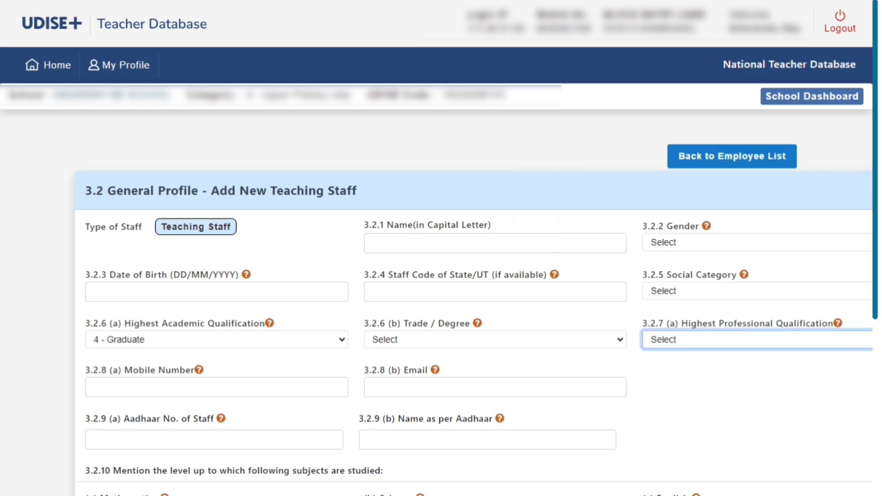
click(753, 391)
Examine the contact and Aadhaar fields: Mobile Number, Email, Aadhaar No. of Staff and Name as per Aadhaar
drag(125, 371, 186, 370)
click(186, 388)
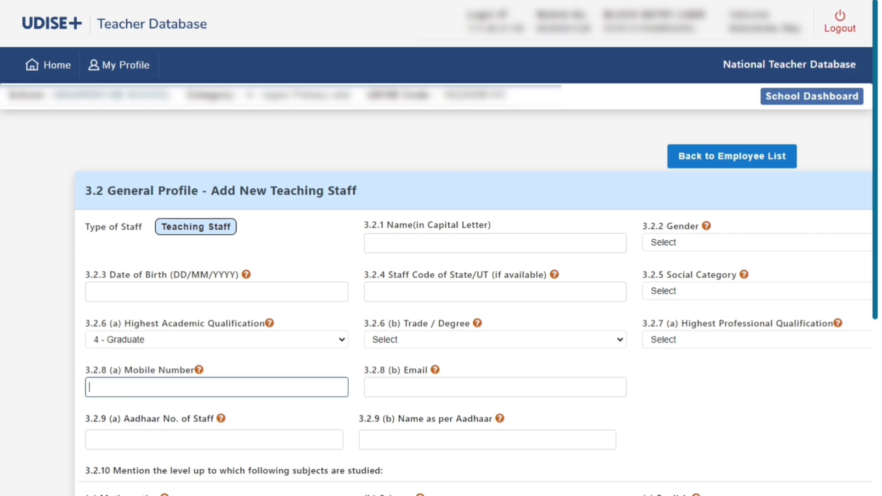
drag(409, 370, 422, 370)
click(368, 387)
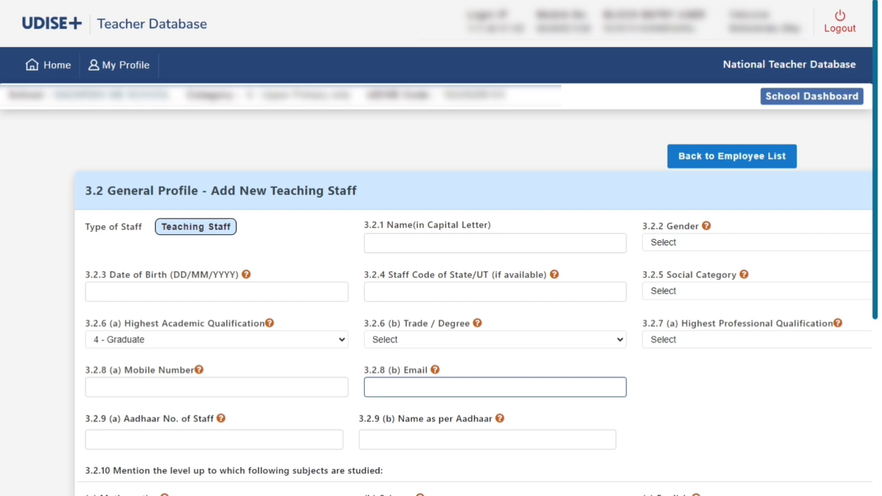
drag(130, 419, 206, 419)
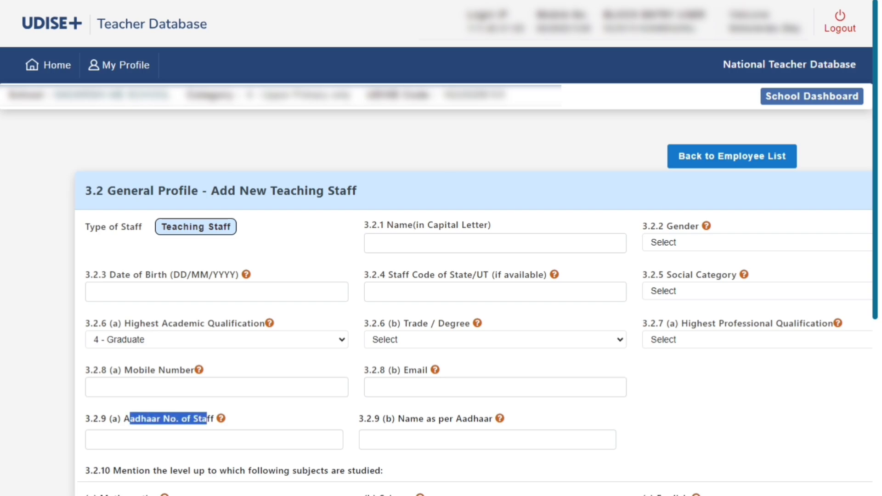
click(203, 440)
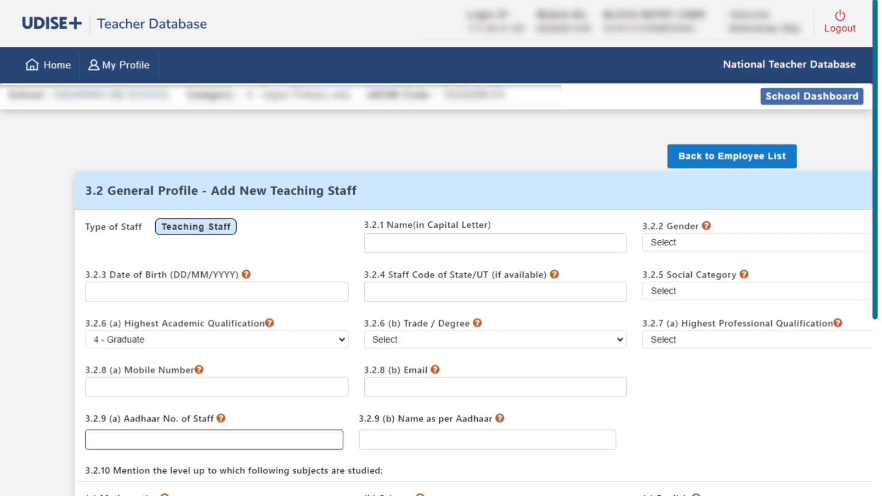
drag(405, 419, 485, 419)
click(480, 440)
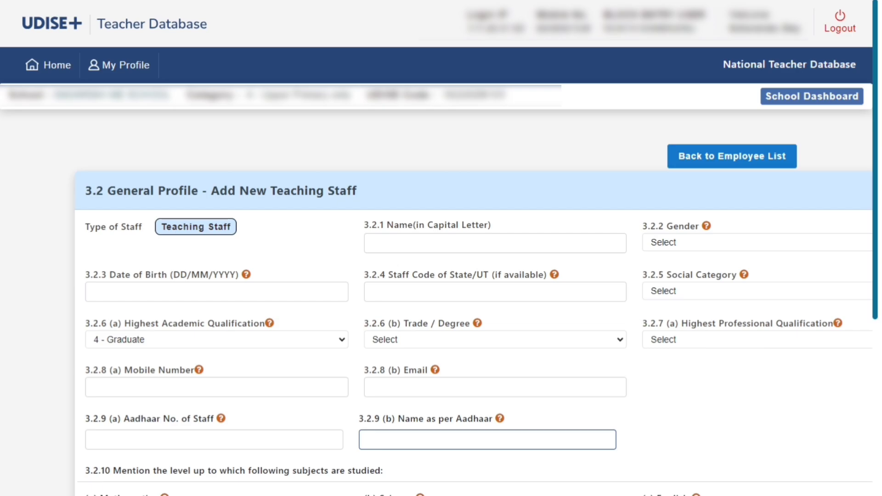
Examine section 3.2.10 on the level up to which subjects are studied, including the level options for Mathematics
scroll(442, 249, down, 6)
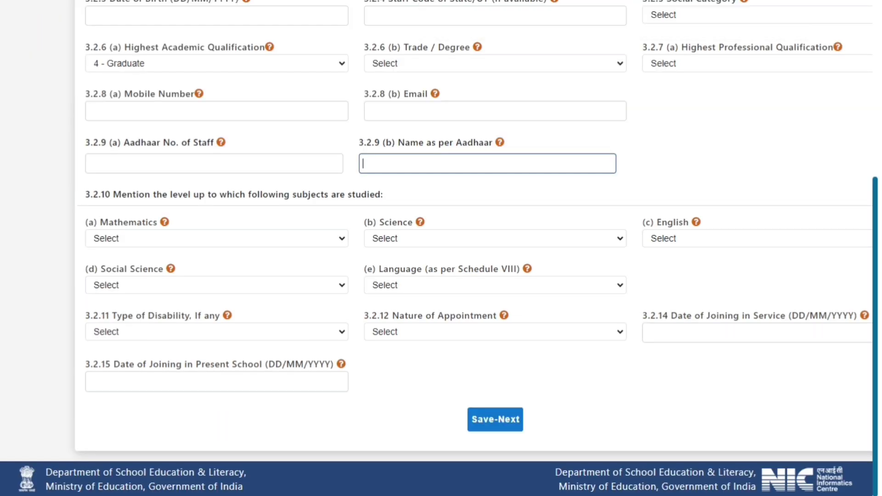
drag(167, 194, 375, 194)
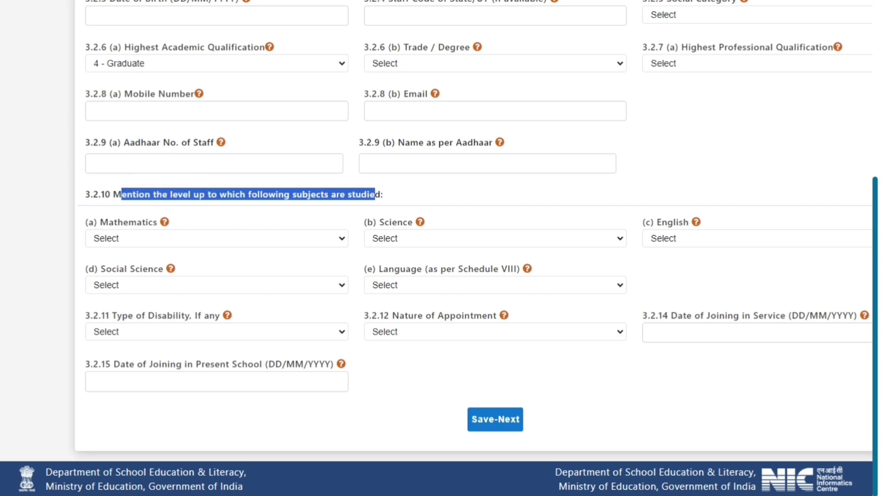
drag(123, 222, 142, 222)
drag(385, 222, 399, 222)
drag(662, 222, 684, 222)
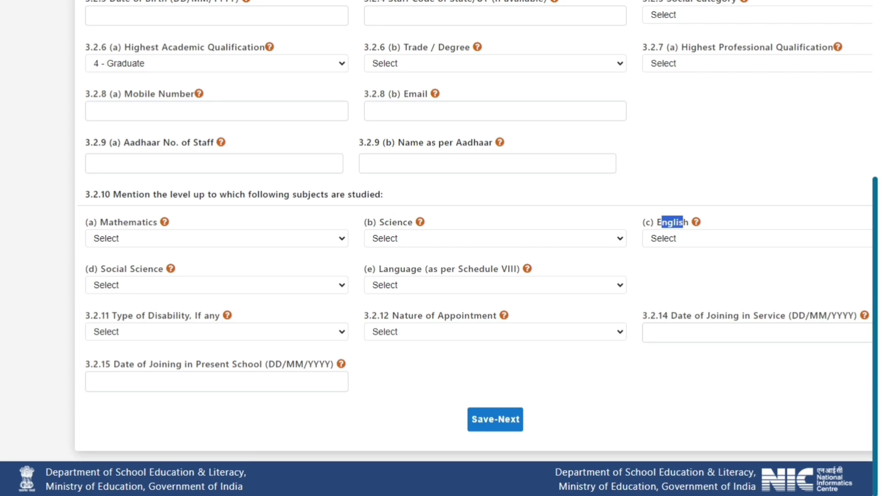
drag(116, 269, 154, 269)
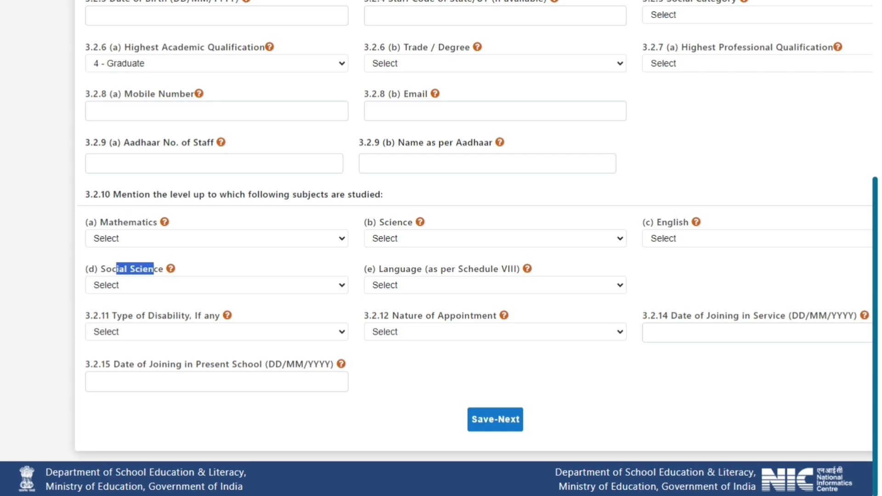
drag(384, 269, 417, 269)
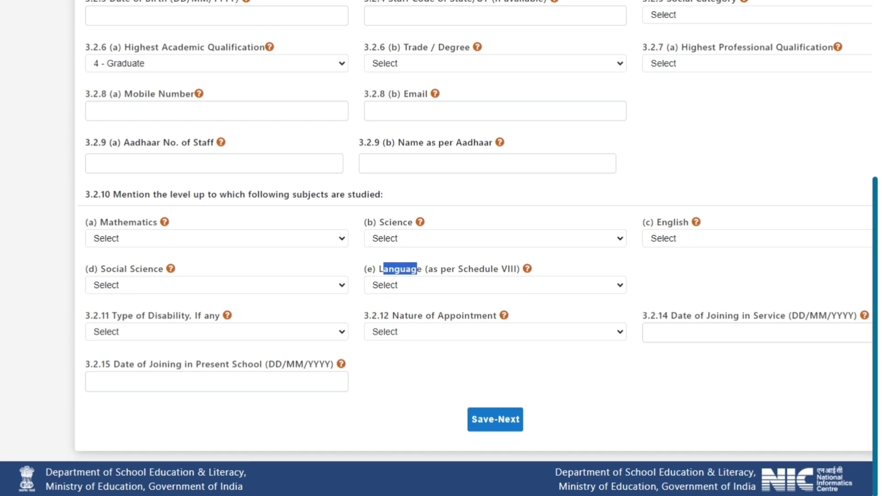
drag(108, 222, 143, 222)
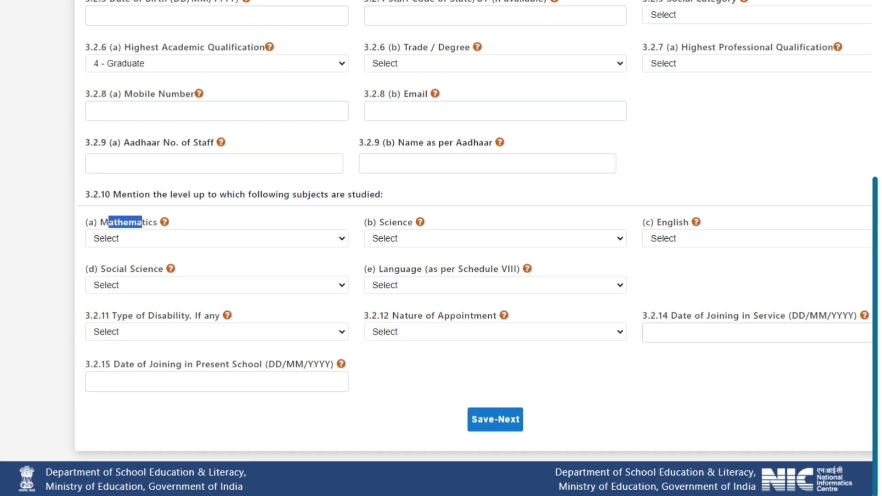
click(184, 238)
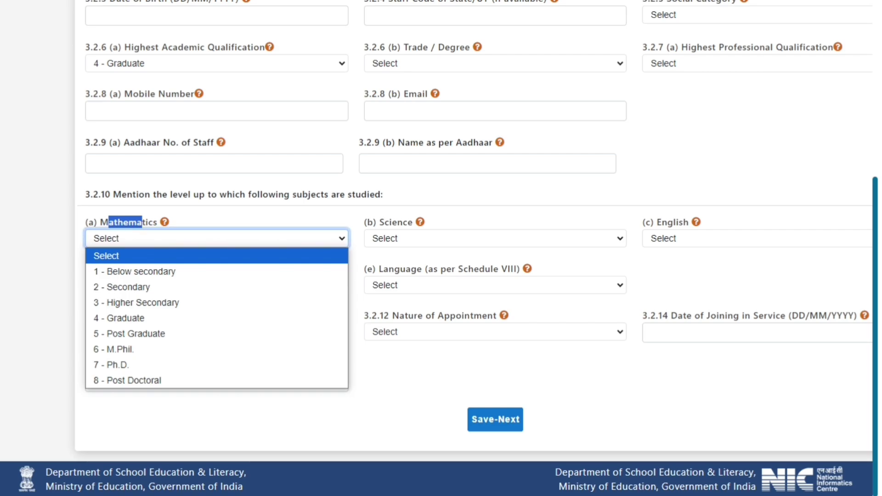
click(441, 377)
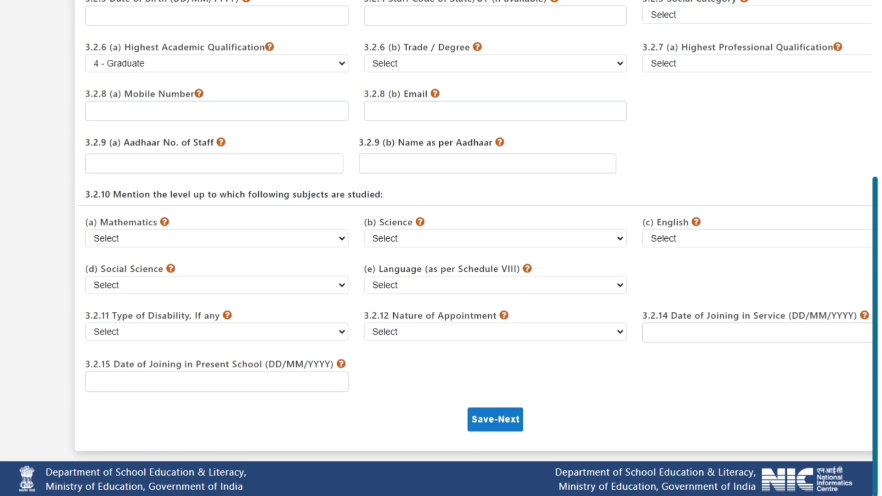
Examine the available options for Type of Disability and for Nature of Appointment
drag(112, 315, 216, 316)
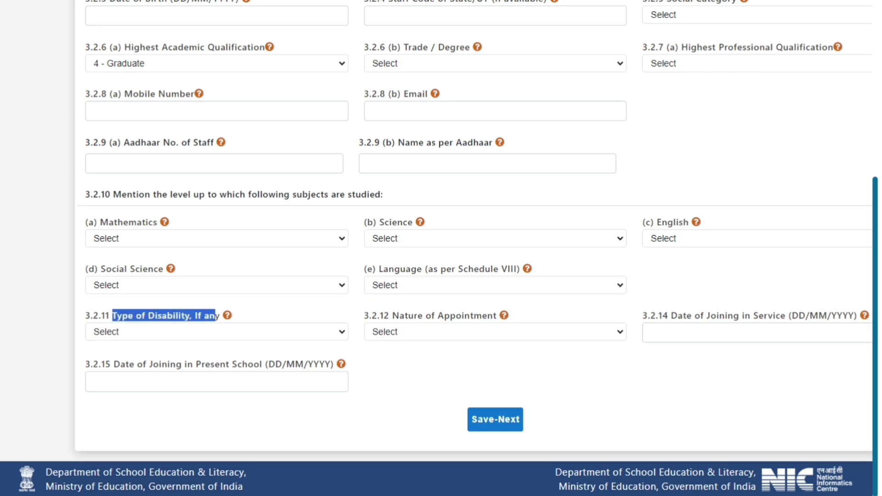
click(217, 332)
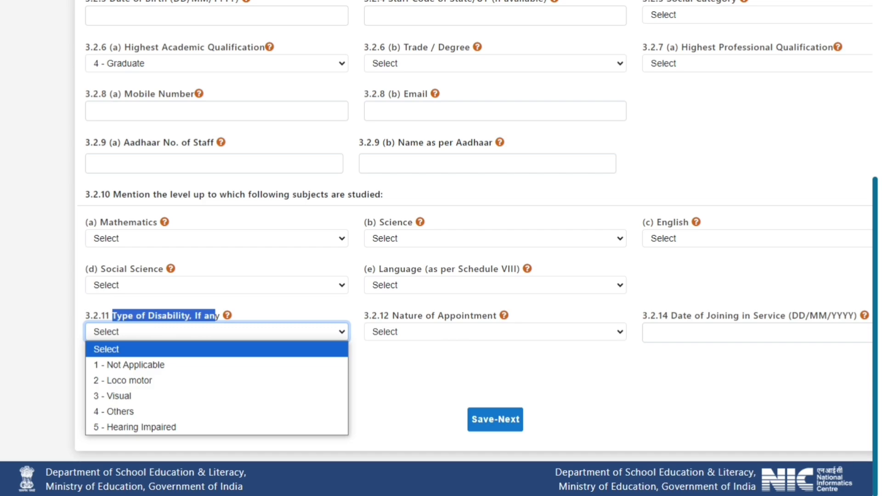
click(413, 377)
click(413, 377)
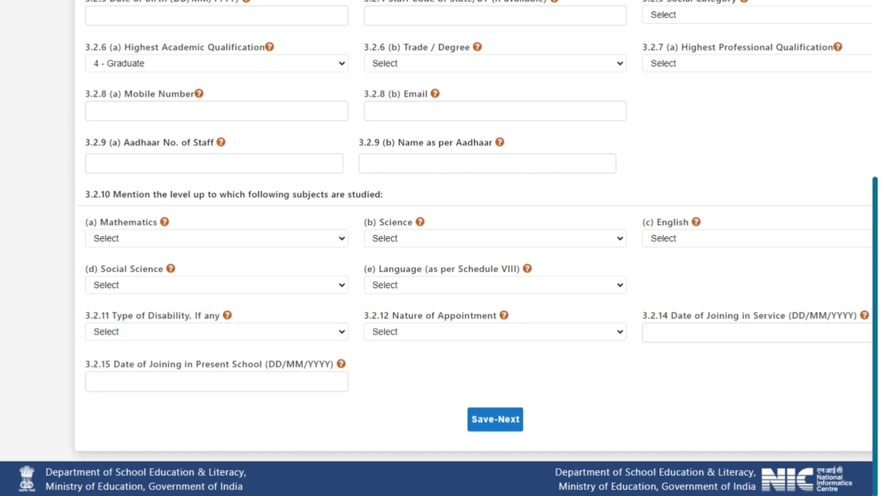
drag(399, 315, 494, 316)
click(495, 332)
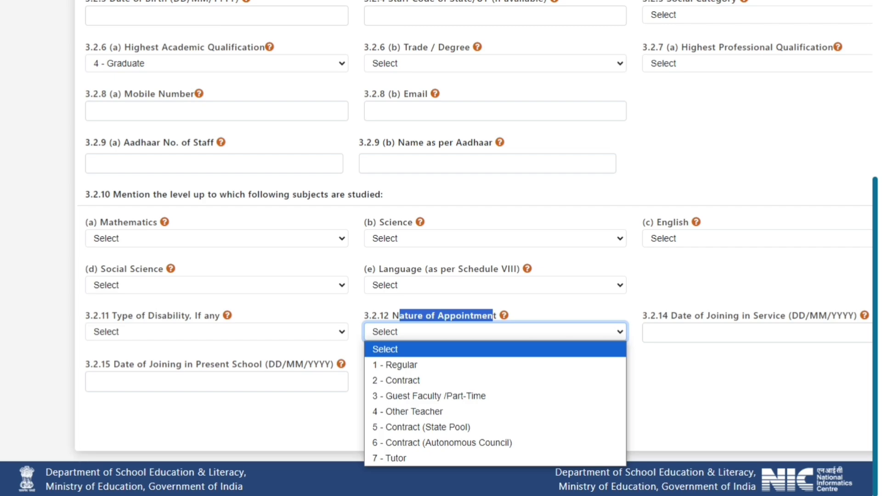
click(680, 391)
click(680, 391)
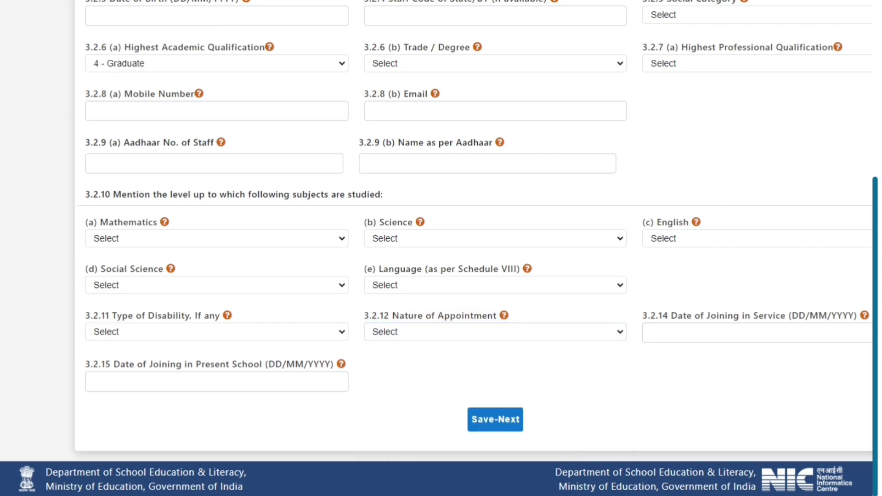
Examine the Date of Joining in Service and Date of Joining in Present School fields, including their date pickers
drag(678, 316, 786, 316)
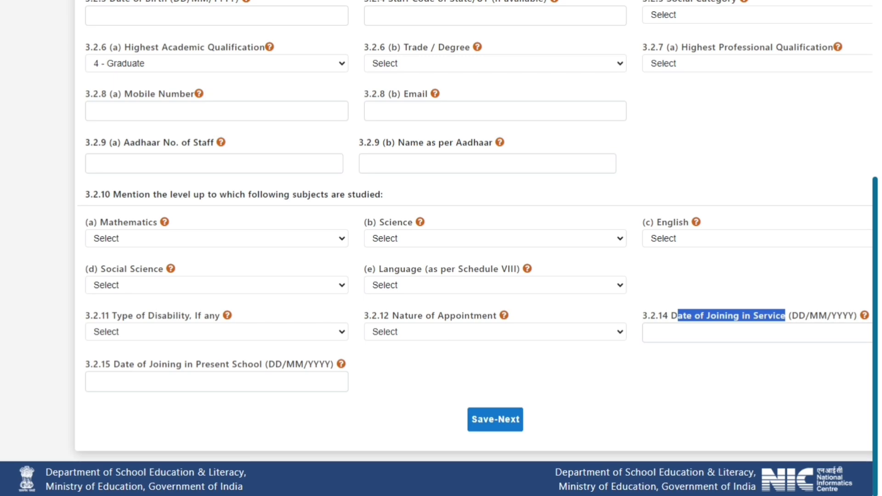
click(728, 333)
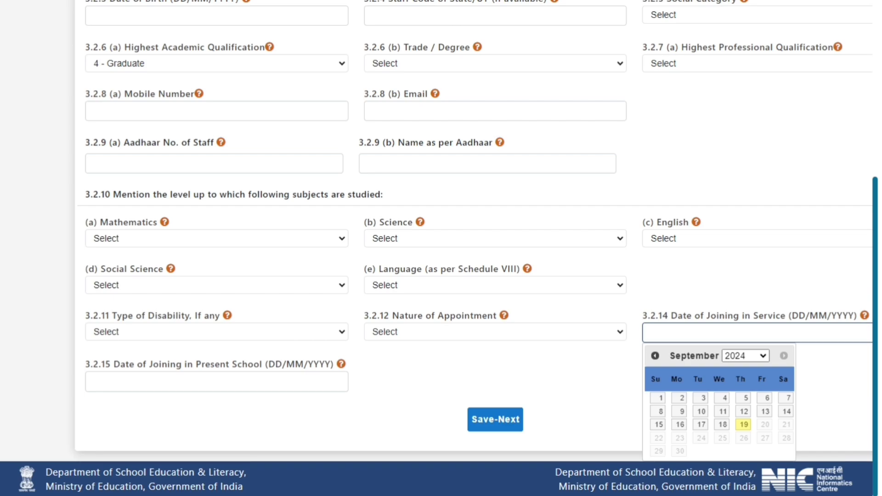
key(Escape)
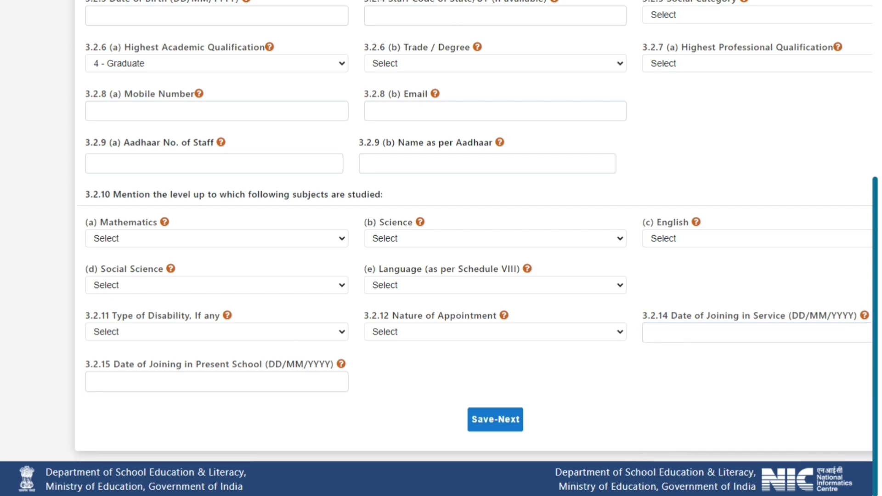
drag(120, 364, 260, 364)
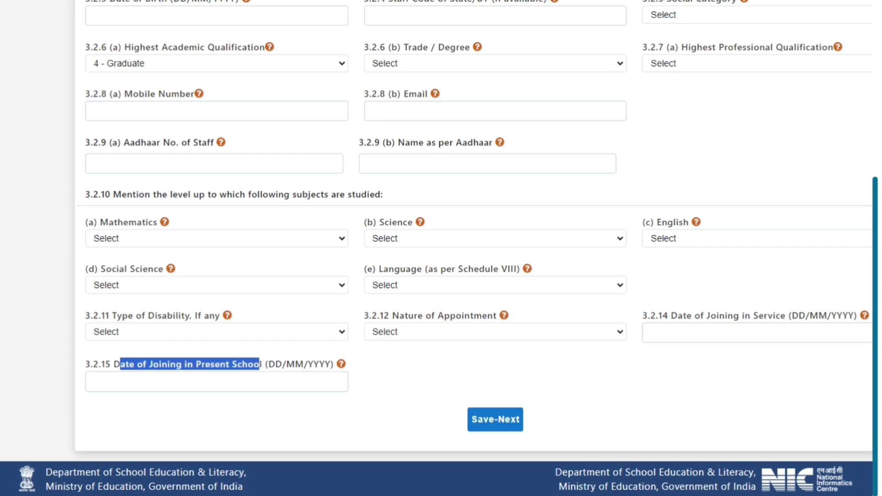
click(216, 382)
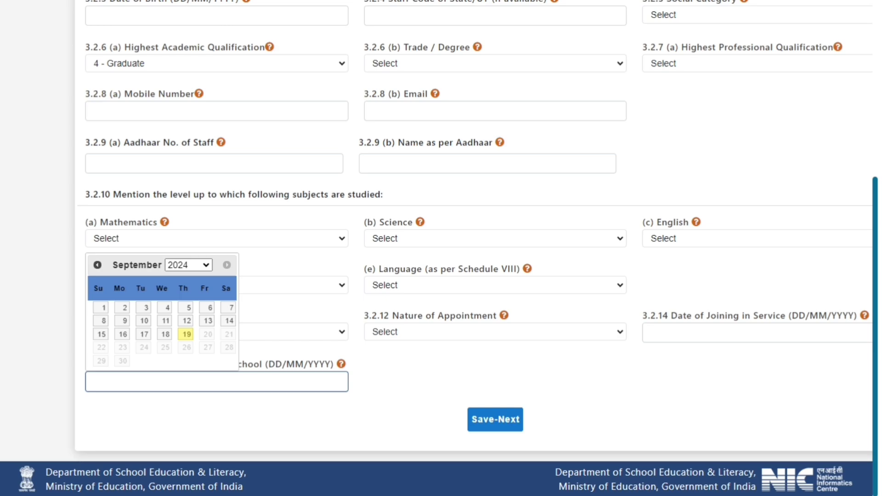
key(Escape)
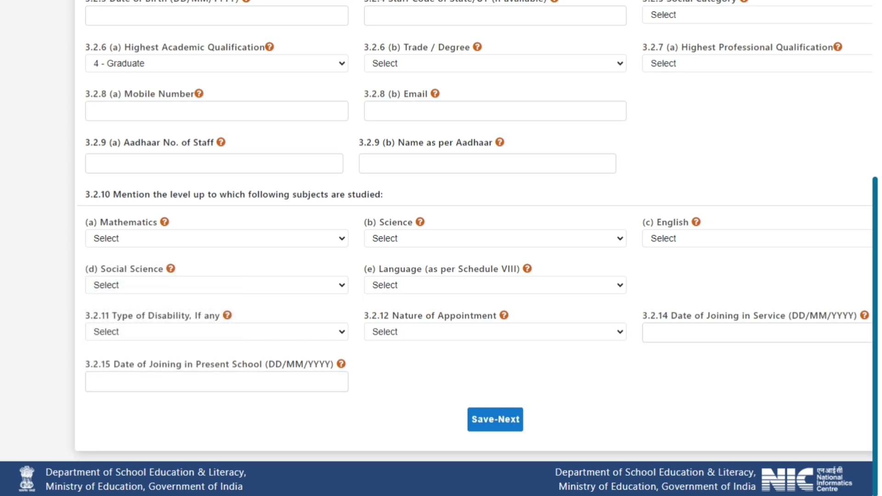
click(217, 382)
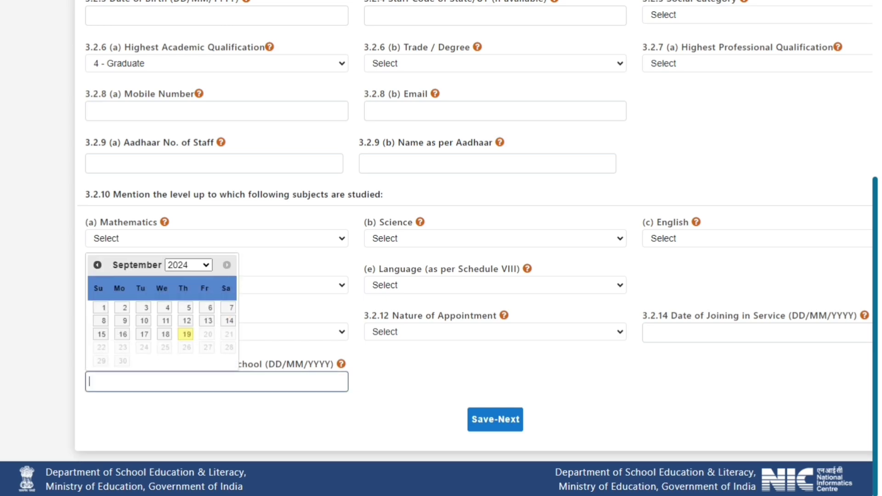
key(Escape)
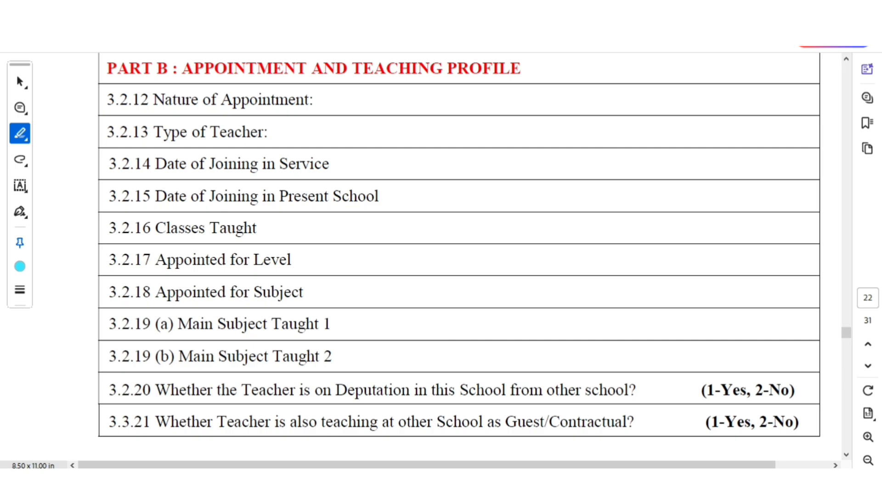
In the PDF data capture form, highlight the Part B: Appointment and Teaching Profile heading, Nature of Appointment and Type of Teacher
drag(108, 69, 520, 69)
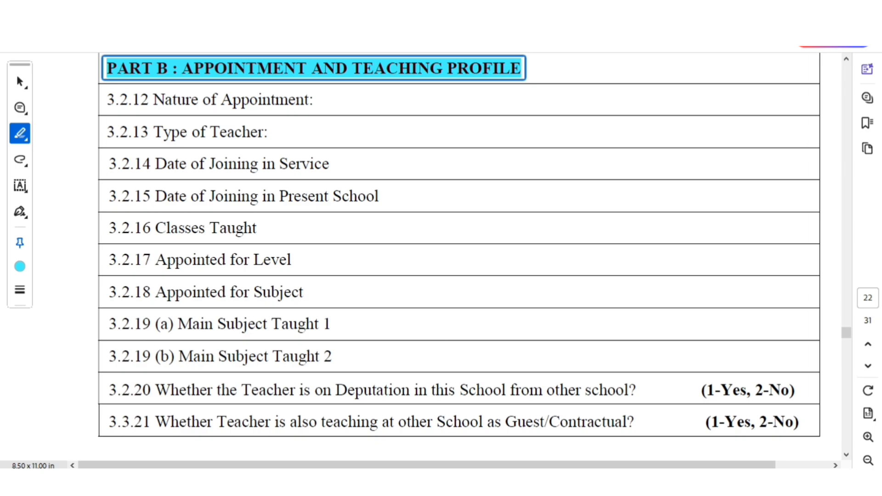
key(Escape)
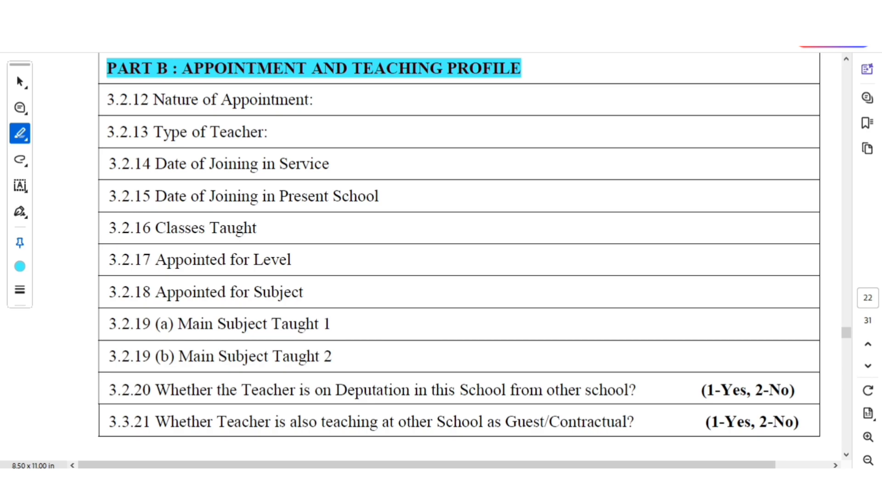
drag(153, 99, 312, 100)
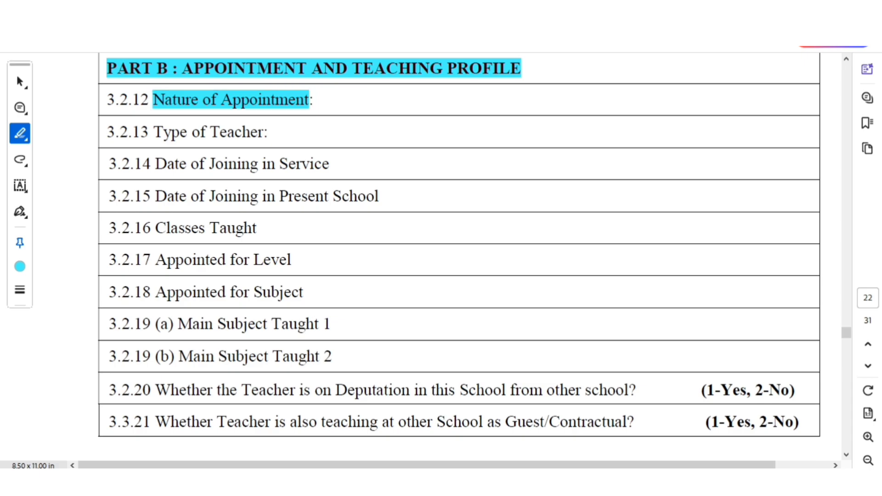
drag(153, 132, 265, 132)
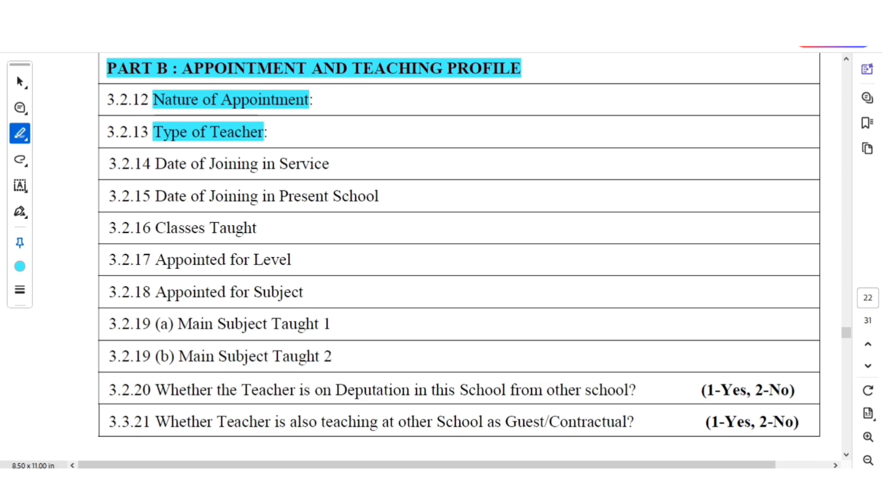